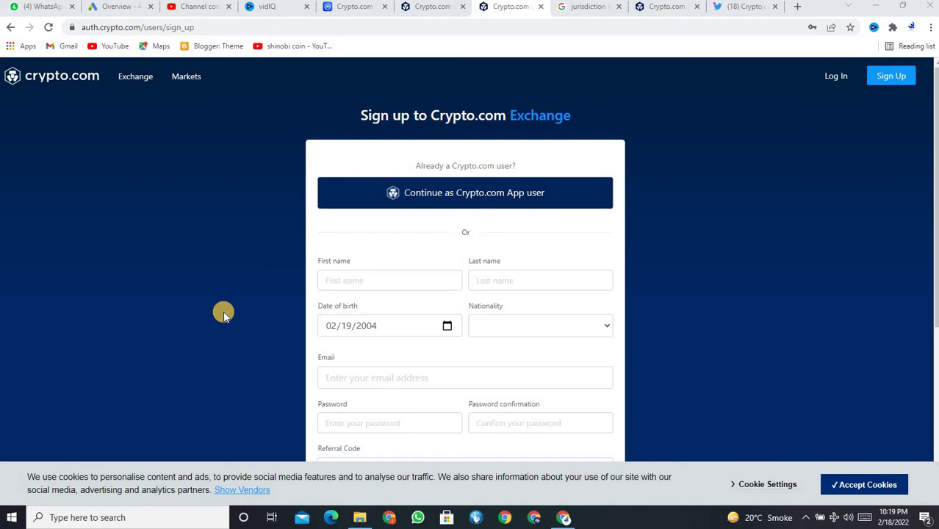
- Autofill the sign-up form's name, nationality and email from saved personal details
{"action": "scroll", "coordinate": [299, 337], "scroll_direction": "down", "scroll_amount": 2}
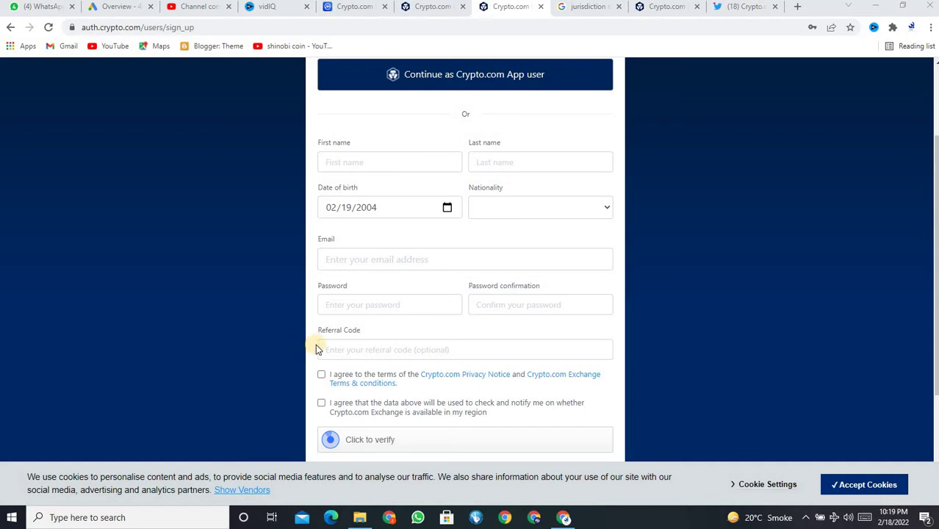
{"action": "left_click", "coordinate": [363, 166]}
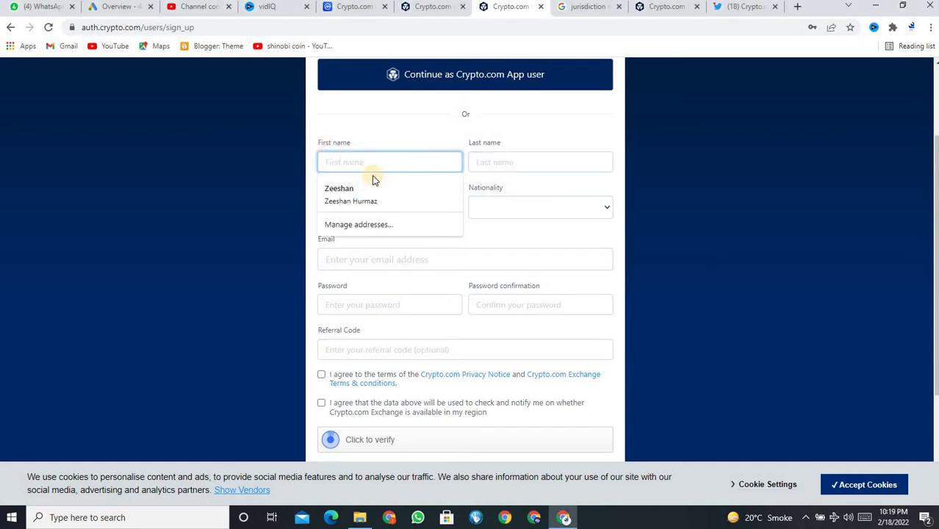
{"action": "left_click", "coordinate": [355, 197]}
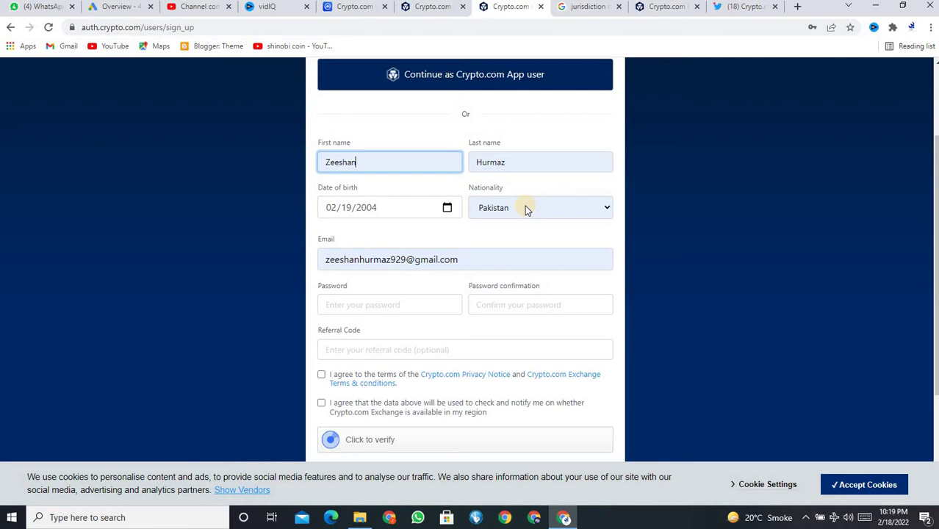
{"action": "left_click", "coordinate": [449, 210]}
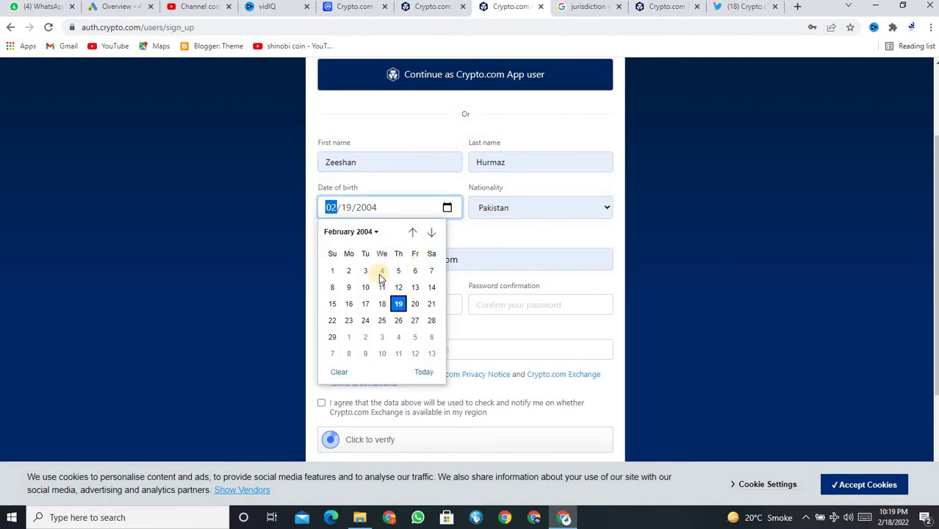
{"action": "left_click", "coordinate": [377, 233]}
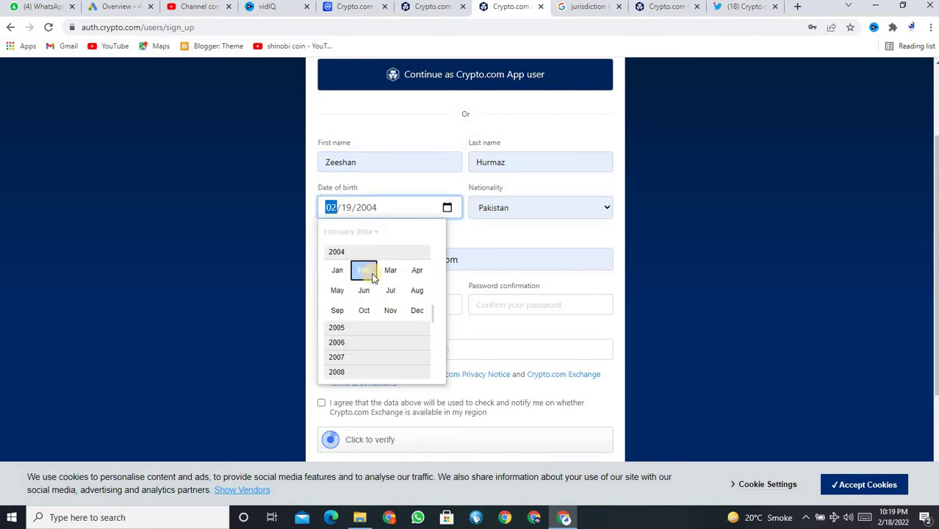
{"action": "scroll", "coordinate": [351, 268], "scroll_direction": "up", "scroll_amount": 1}
{"action": "scroll", "coordinate": [349, 270], "scroll_direction": "up", "scroll_amount": 1}
{"action": "scroll", "coordinate": [336, 250], "scroll_direction": "up", "scroll_amount": 1}
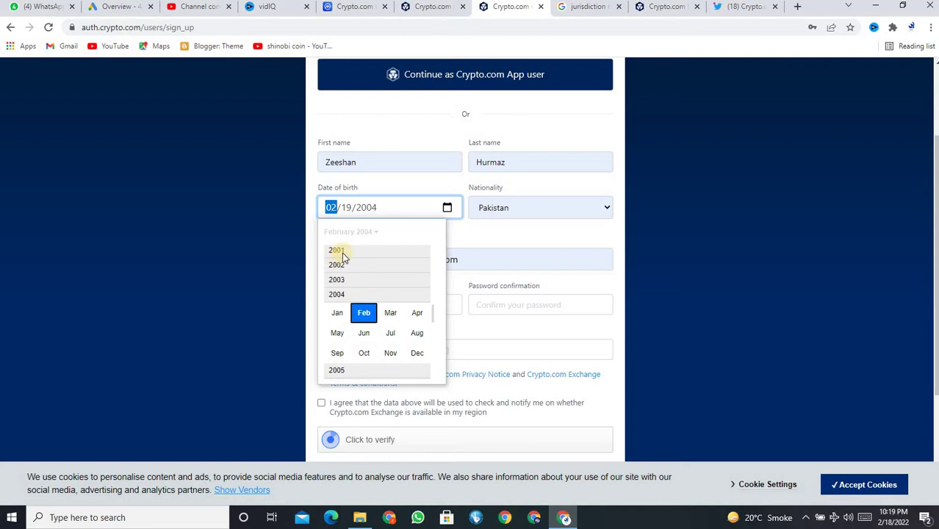
{"action": "left_click", "coordinate": [338, 251]}
{"action": "left_click", "coordinate": [389, 270]}
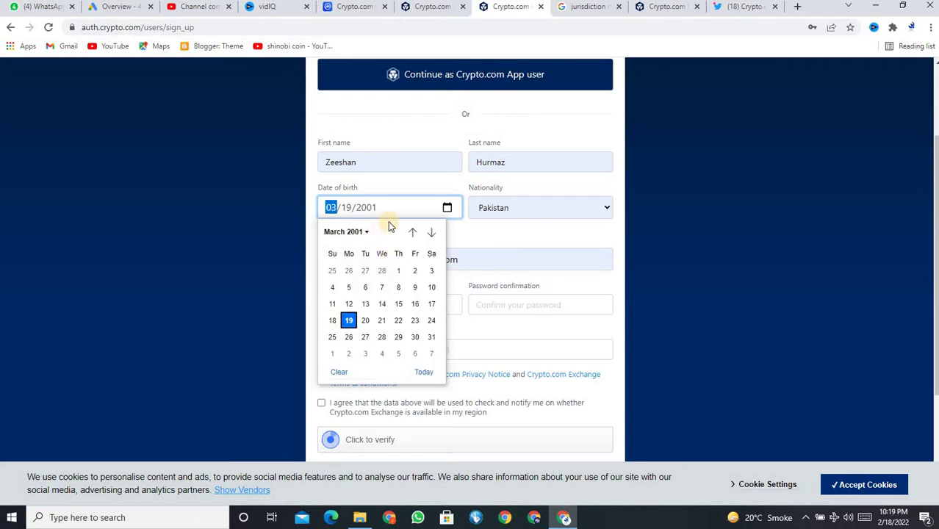
{"action": "left_click", "coordinate": [431, 270]}
{"action": "scroll", "coordinate": [415, 263], "scroll_direction": "down", "scroll_amount": 2}
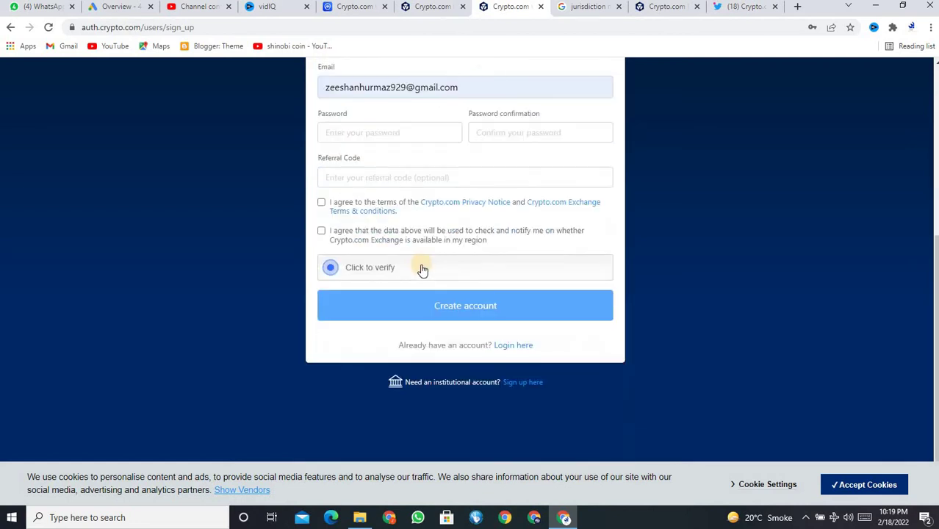
{"action": "scroll", "coordinate": [421, 269], "scroll_direction": "up", "scroll_amount": 3}
{"action": "scroll", "coordinate": [379, 293], "scroll_direction": "down", "scroll_amount": 3}
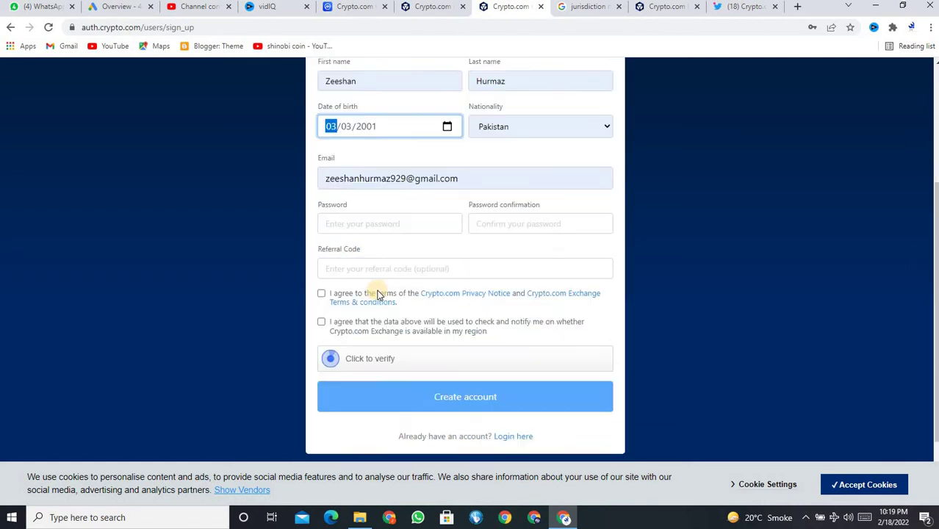
- Enter the account password in the Password and Password confirmation fields
{"action": "left_click", "coordinate": [377, 191]}
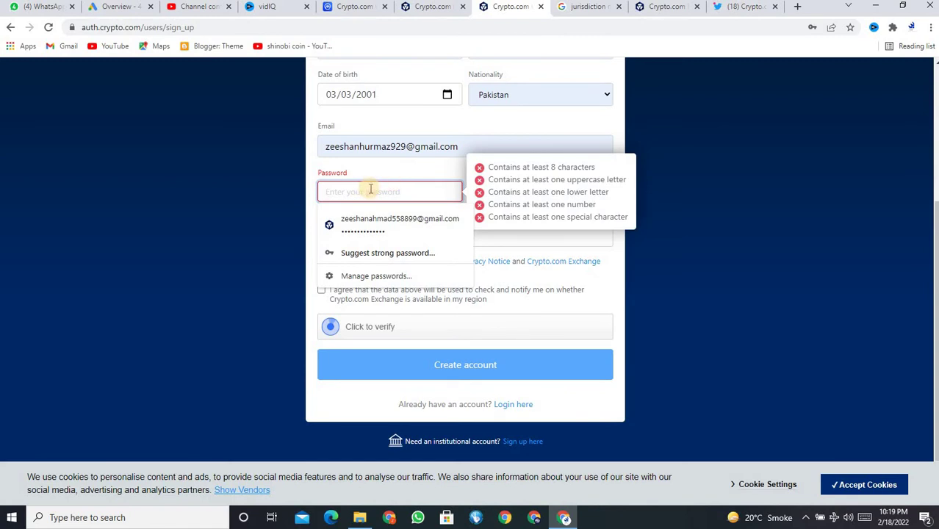
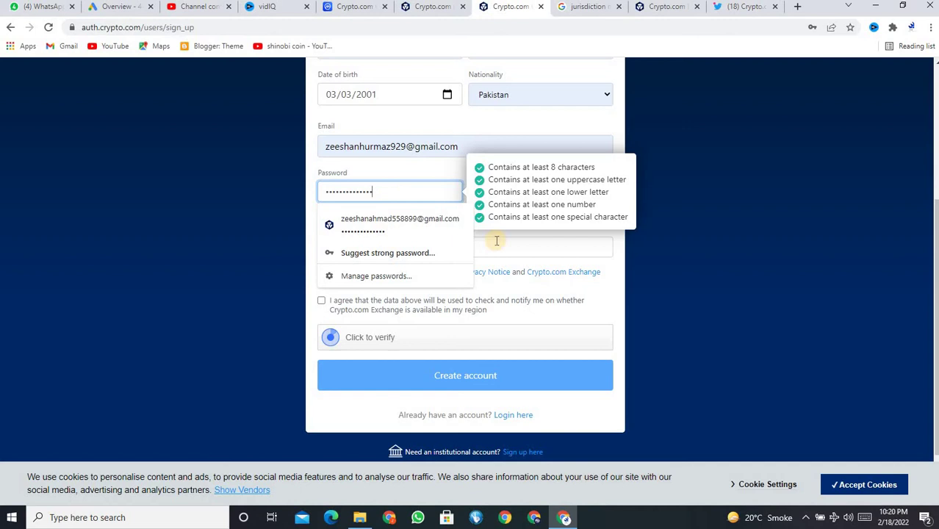
{"action": "left_click", "coordinate": [564, 230]}
{"action": "left_click", "coordinate": [520, 196]}
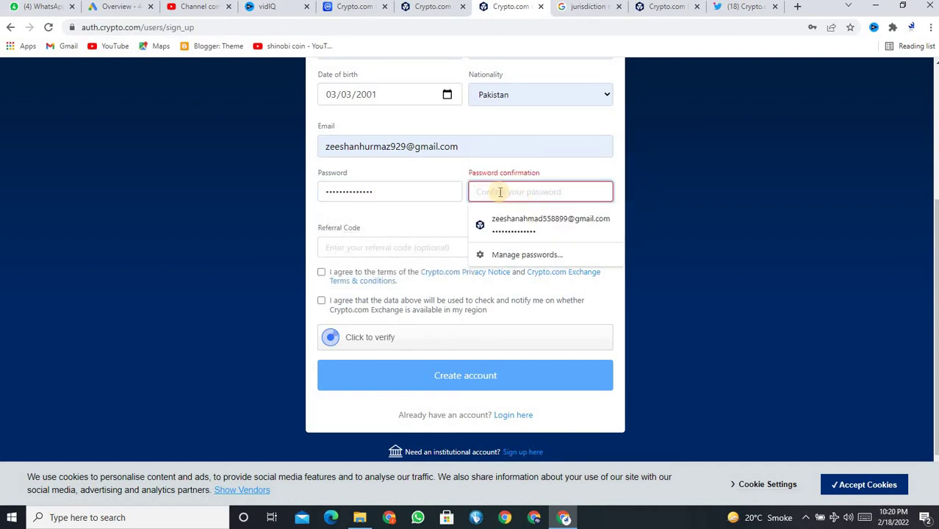
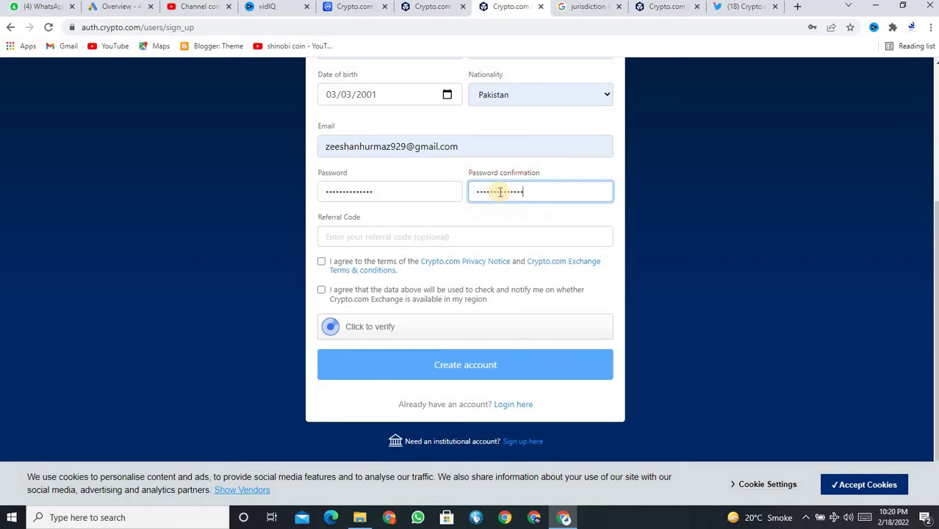
{"action": "left_click", "coordinate": [412, 210]}
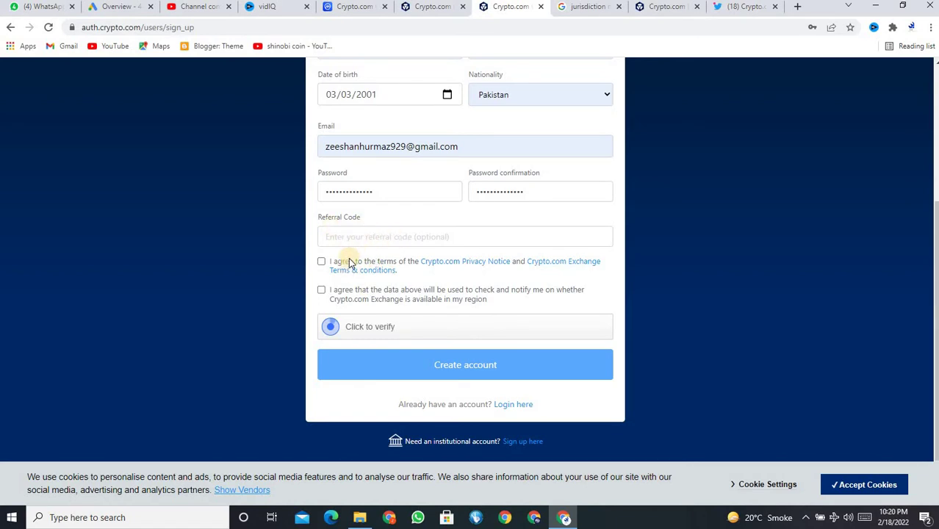
- Accept the privacy notice/terms and the data-use region check agreements
{"action": "scroll", "coordinate": [348, 257], "scroll_direction": "down", "scroll_amount": 1}
{"action": "left_click", "coordinate": [321, 202]}
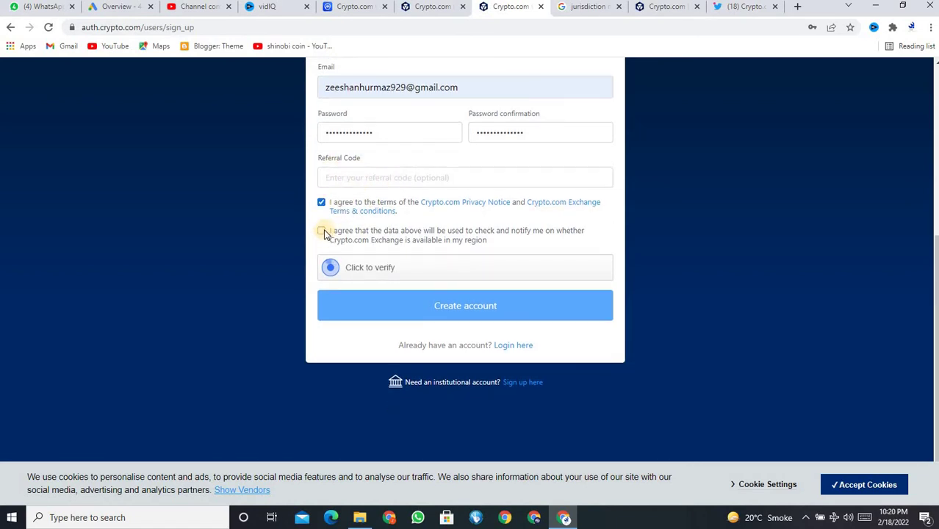
{"action": "left_click", "coordinate": [322, 232]}
- Solve the slider puzzle verification and submit the form with Create account
{"action": "left_click", "coordinate": [356, 270]}
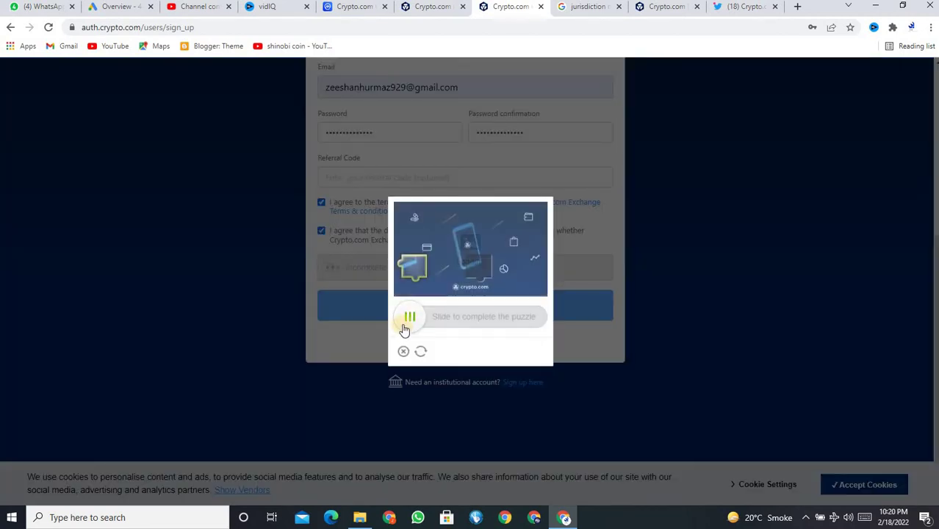
{"action": "left_click_drag", "start_coordinate": [403, 329], "coordinate": [476, 326]}
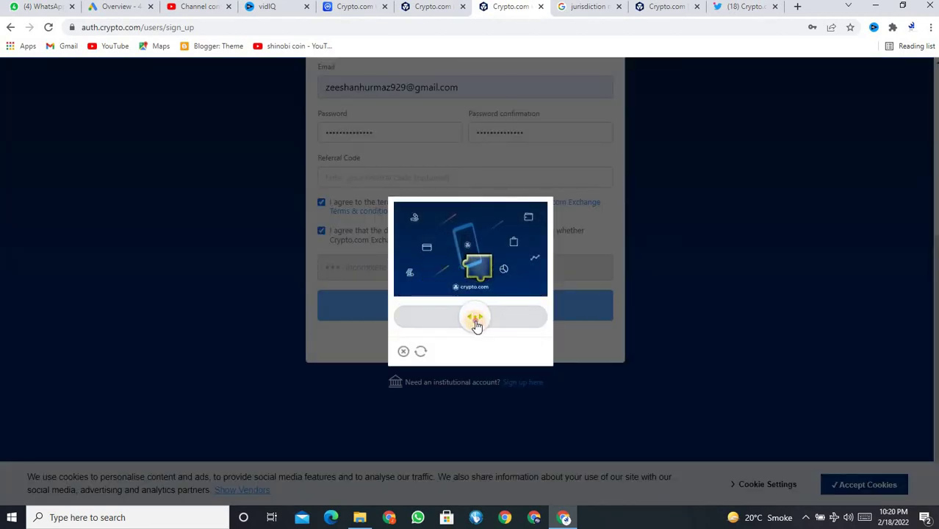
{"action": "left_click_drag", "start_coordinate": [476, 326], "coordinate": [476, 326]}
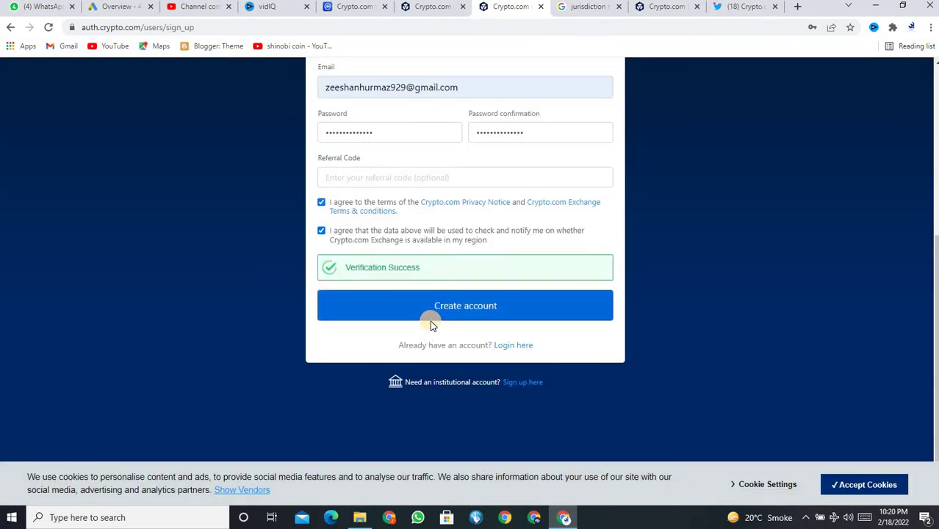
{"action": "left_click", "coordinate": [439, 309]}
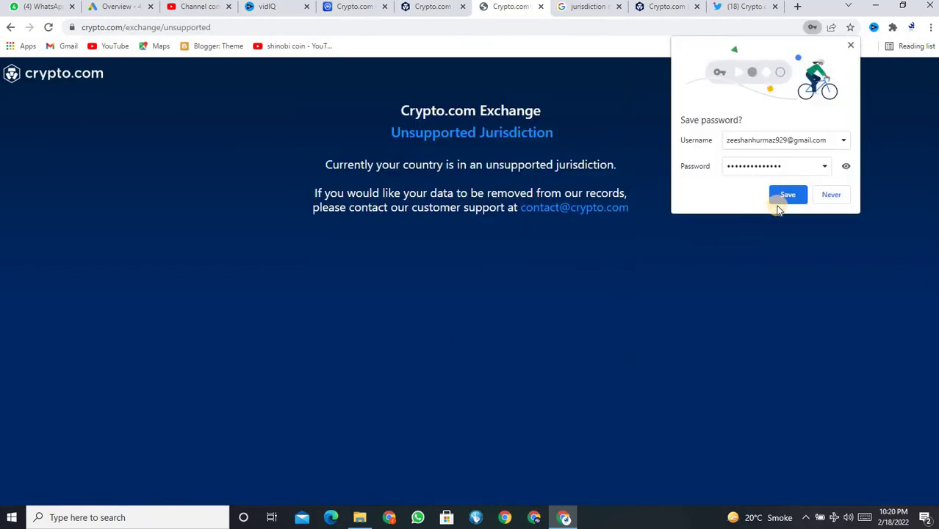
- Save the new Crypto.com Exchange login in Chrome's password prompt
{"action": "left_click", "coordinate": [780, 197]}
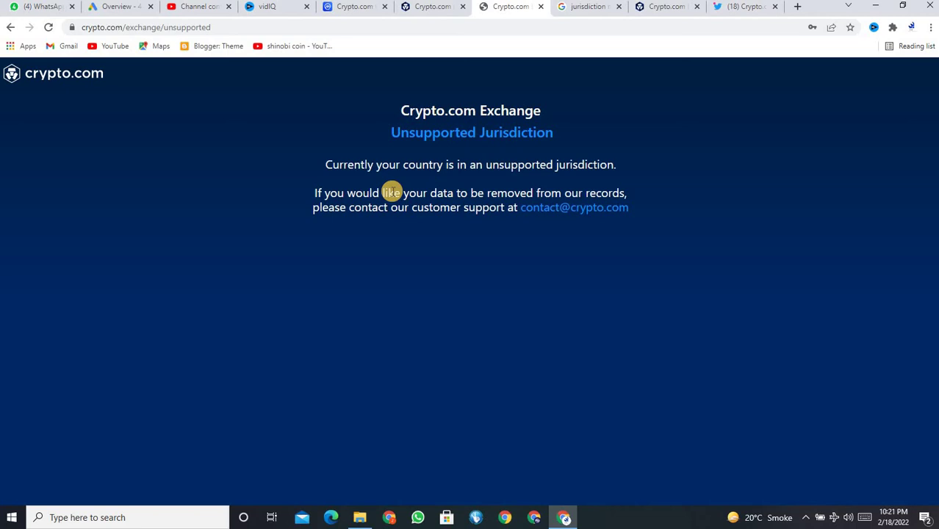
{"action": "left_click", "coordinate": [576, 211]}
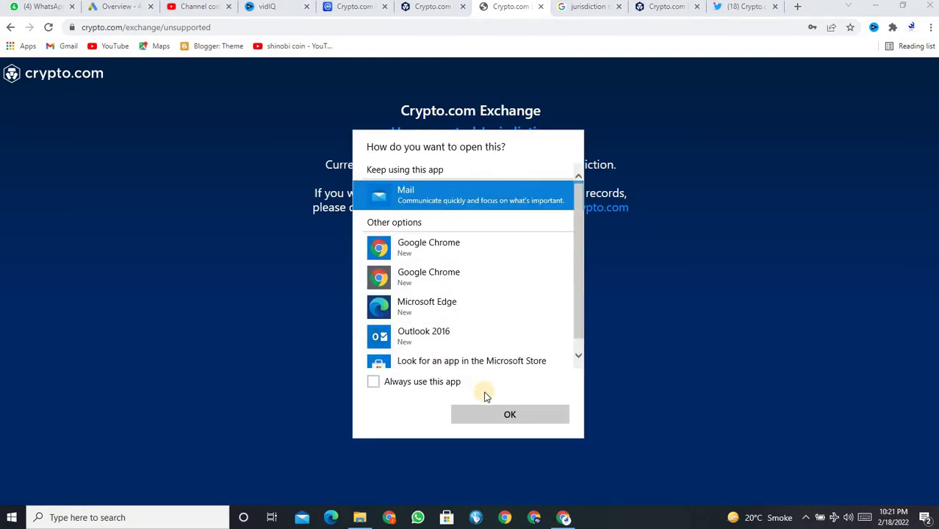
{"action": "left_click", "coordinate": [670, 345]}
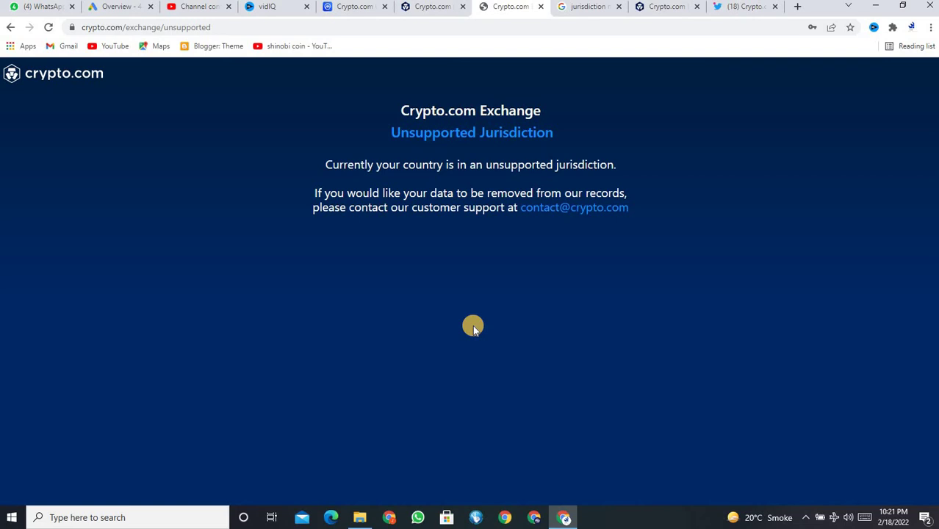
- Open the BTC/USDT spot trading view from crypto.com, scroll its chart, then open a tray app's options
{"action": "left_click", "coordinate": [434, 14]}
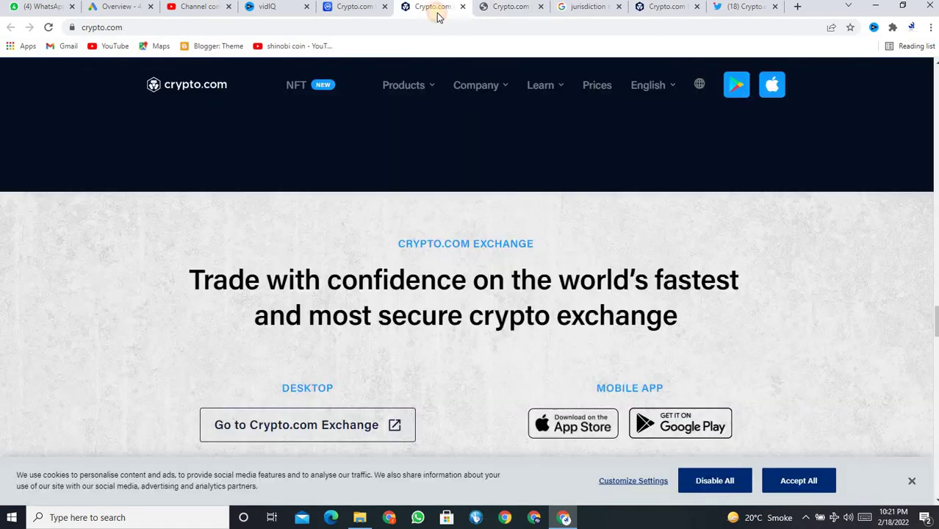
{"action": "left_click", "coordinate": [393, 432]}
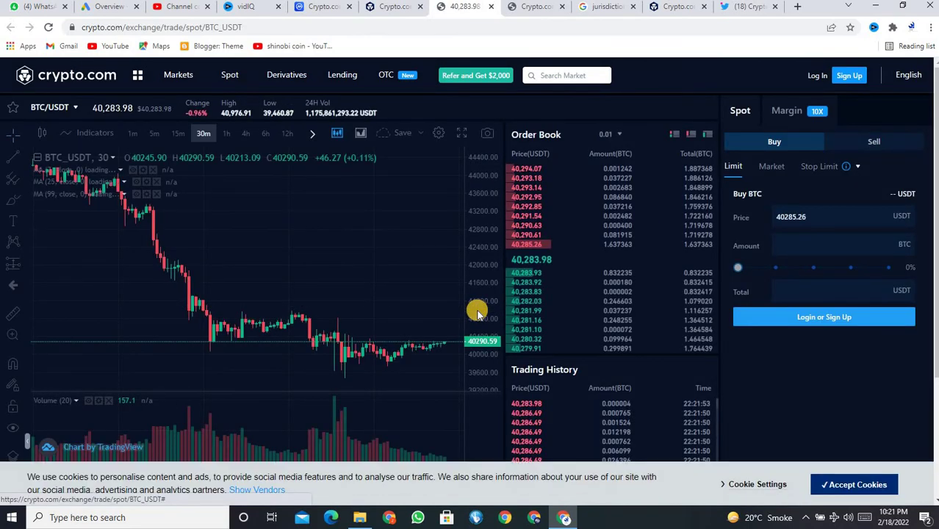
{"action": "scroll", "coordinate": [419, 352], "scroll_direction": "down", "scroll_amount": 2}
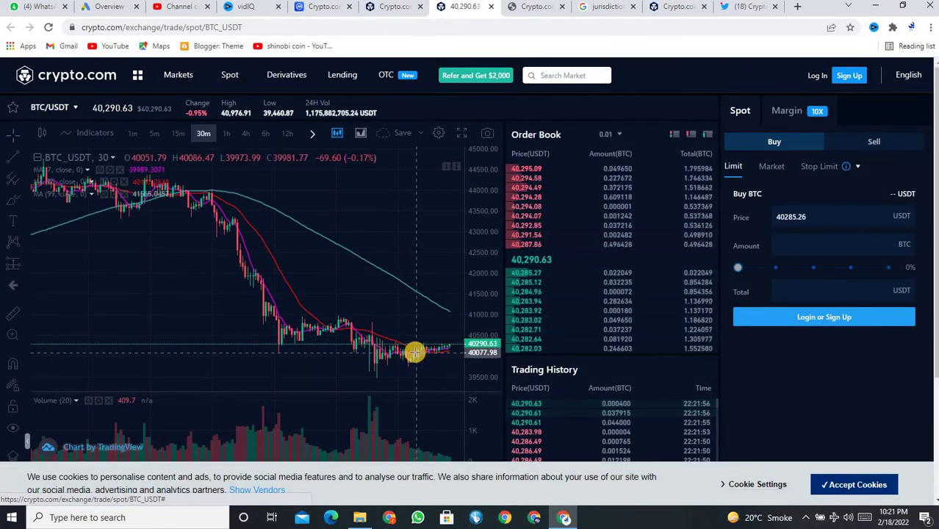
{"action": "scroll", "coordinate": [220, 272], "scroll_direction": "down", "scroll_amount": 1}
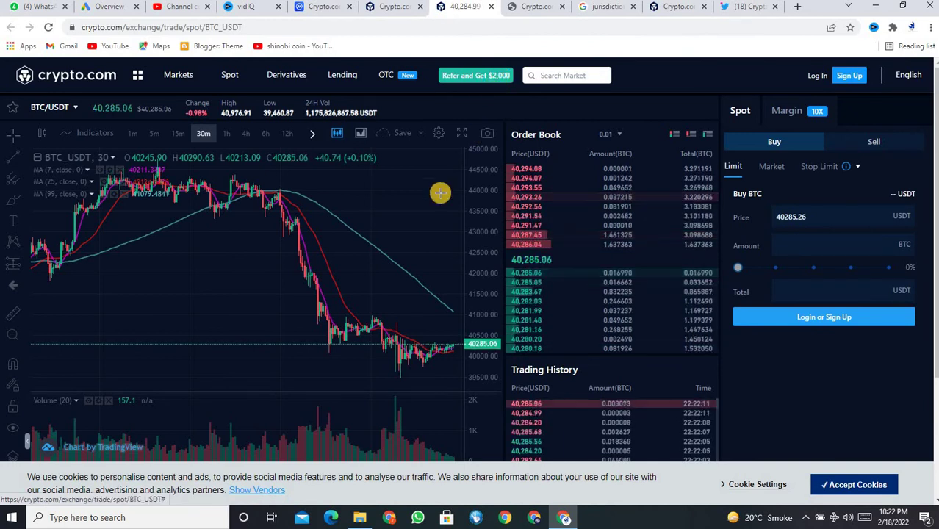
{"action": "scroll", "coordinate": [303, 246], "scroll_direction": "up", "scroll_amount": 3}
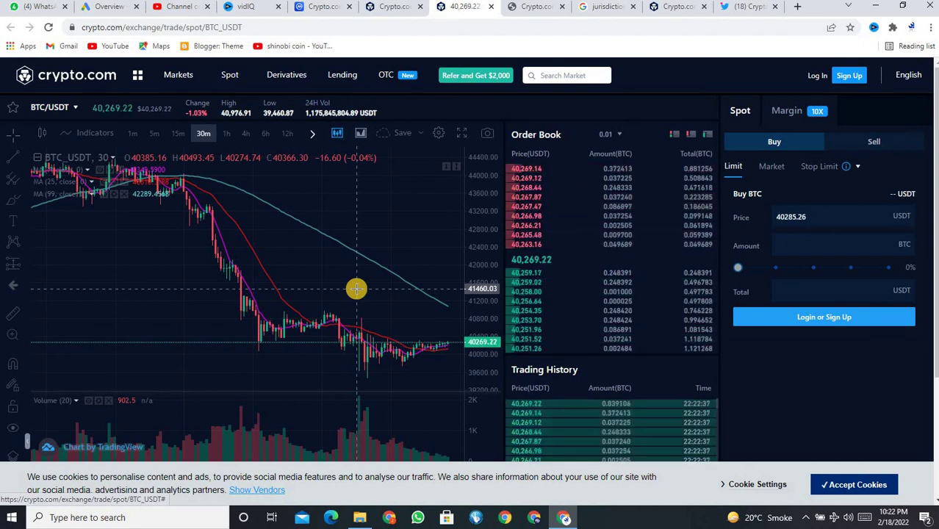
{"action": "left_click", "coordinate": [791, 518]}
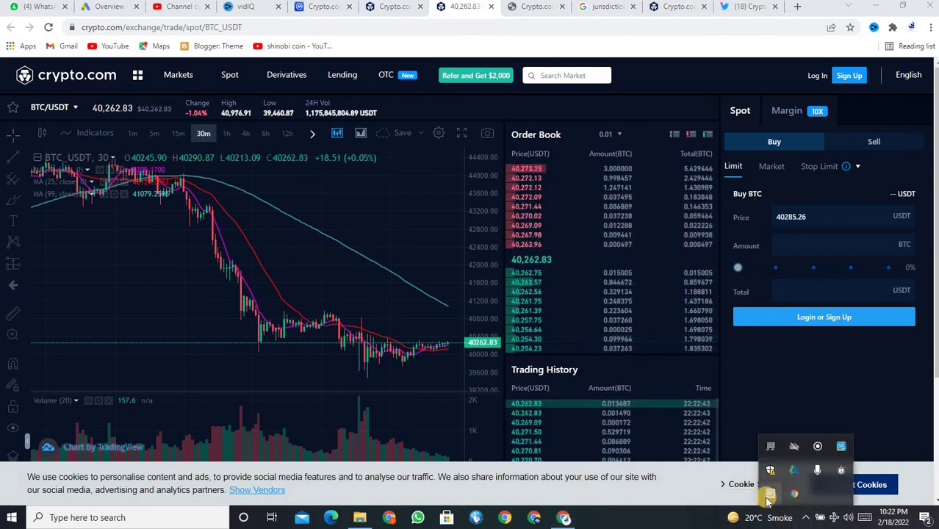
{"action": "right_click", "coordinate": [766, 498]}
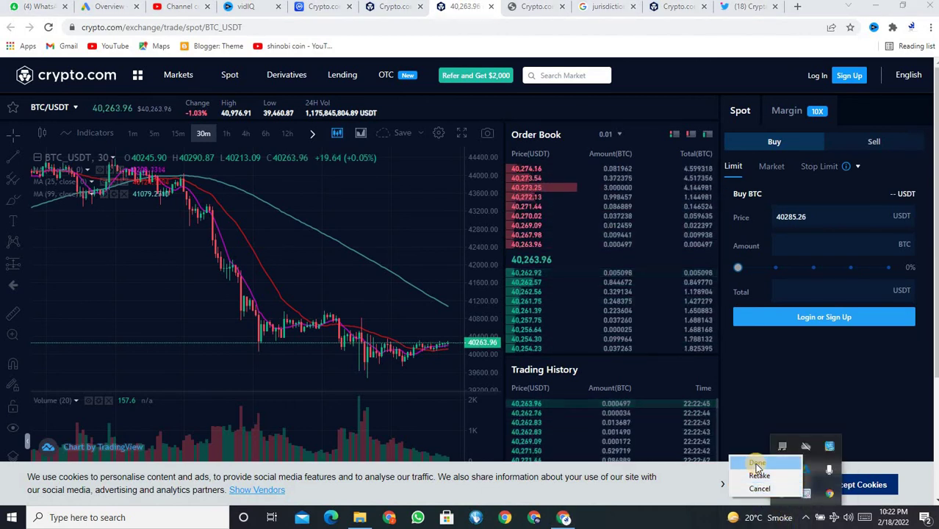